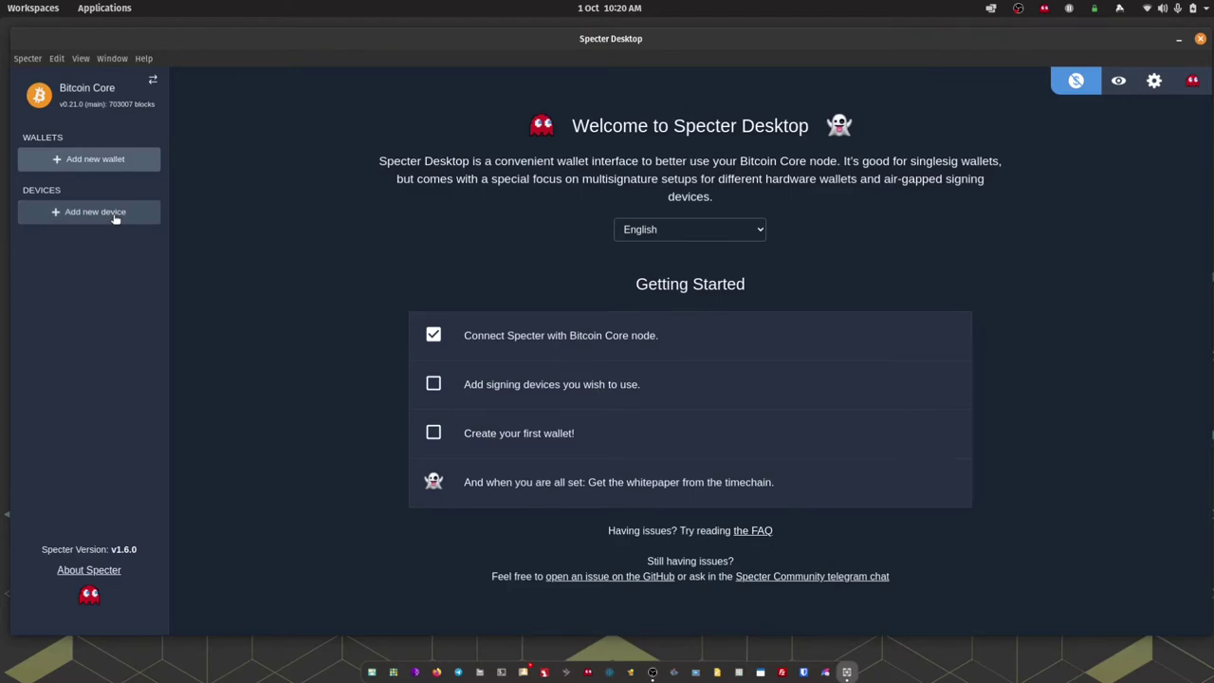
Add a new Passport signing device and name it 'Passport 1'
left_click(82, 217)
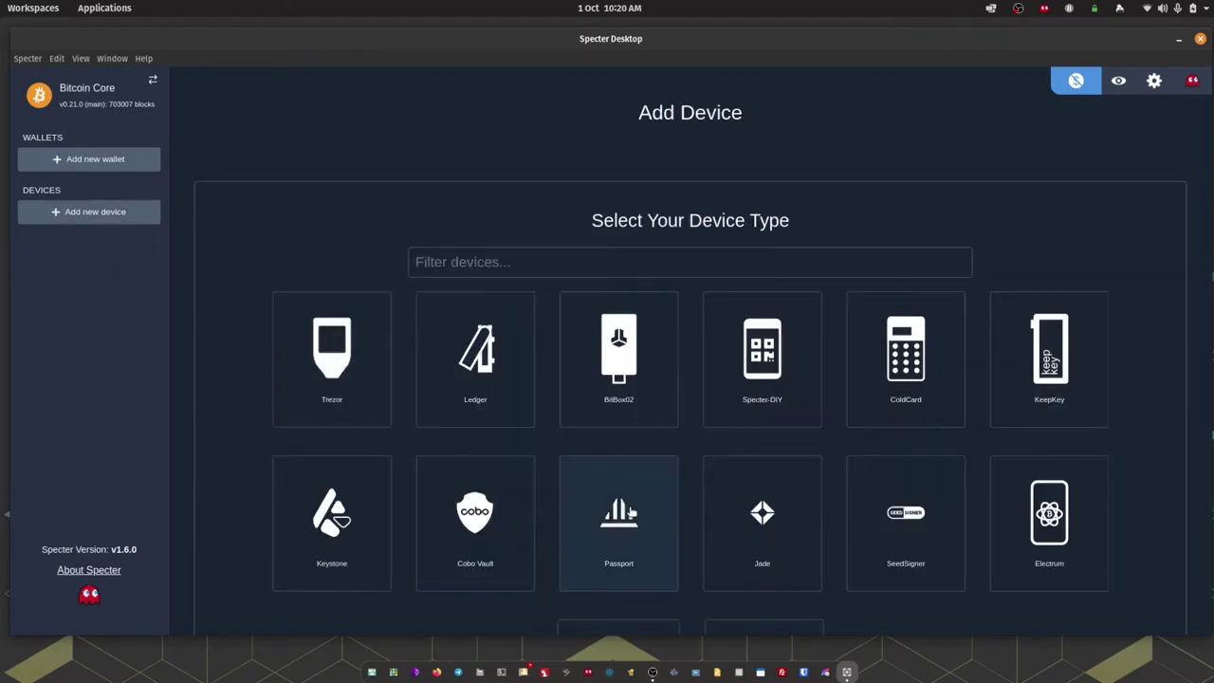
scroll(641, 510, "down", 3)
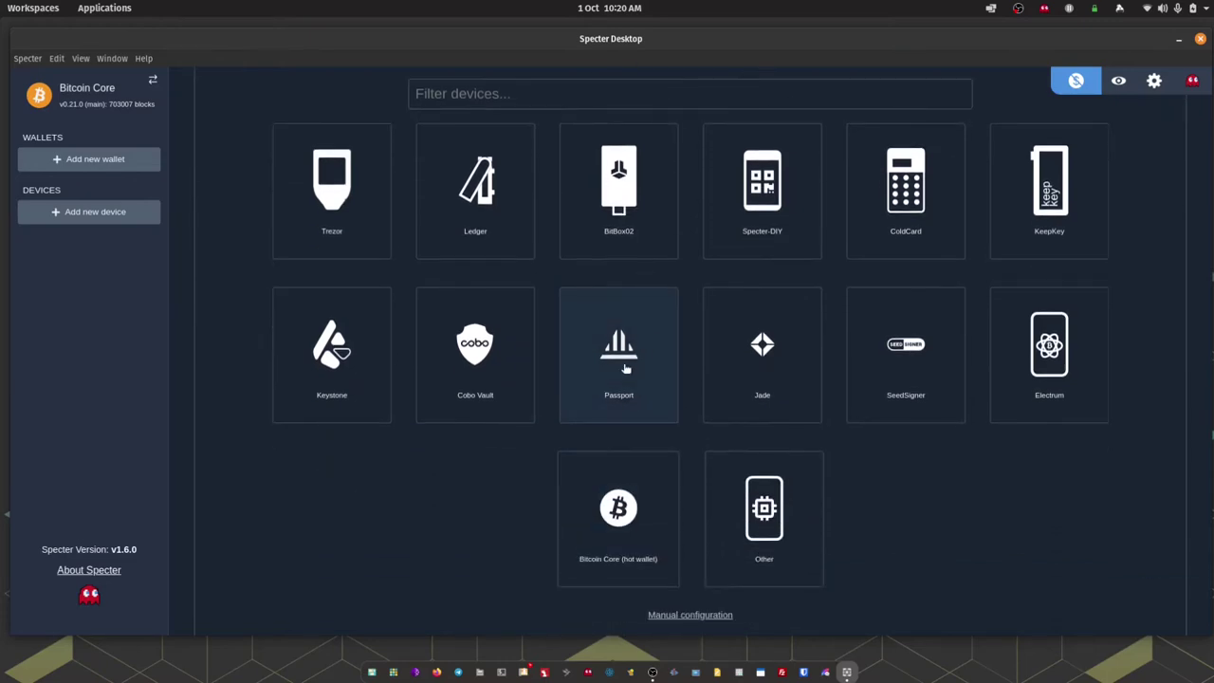
left_click(625, 369)
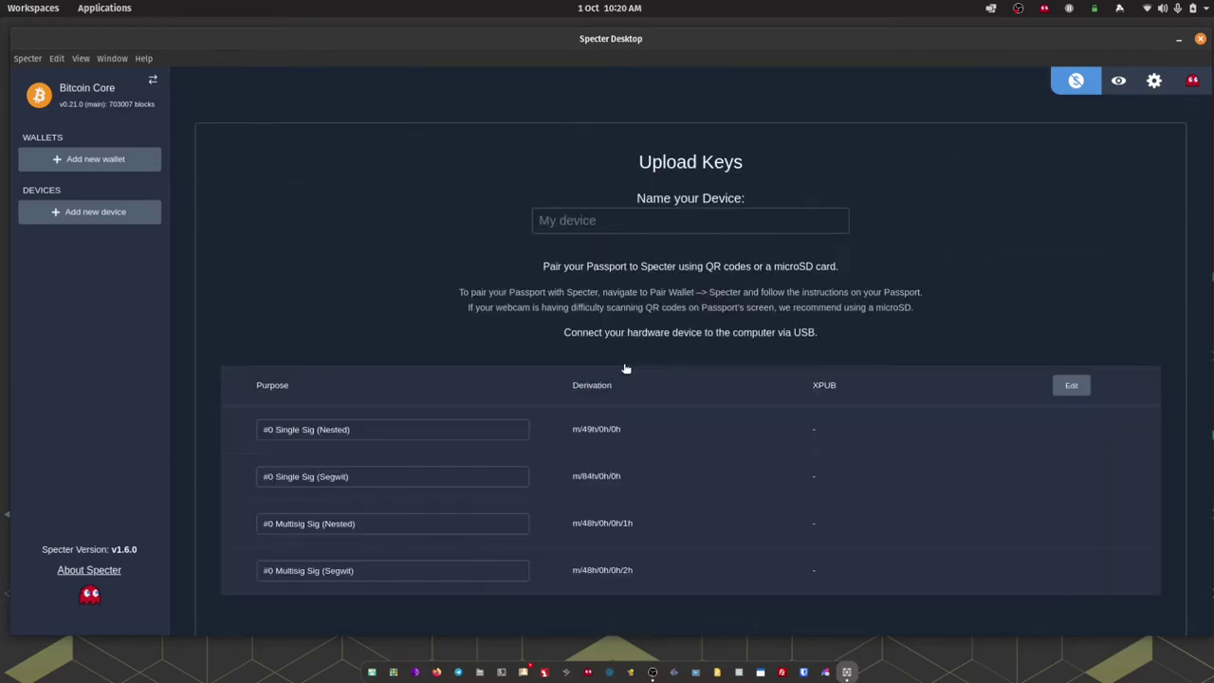
left_click(644, 216)
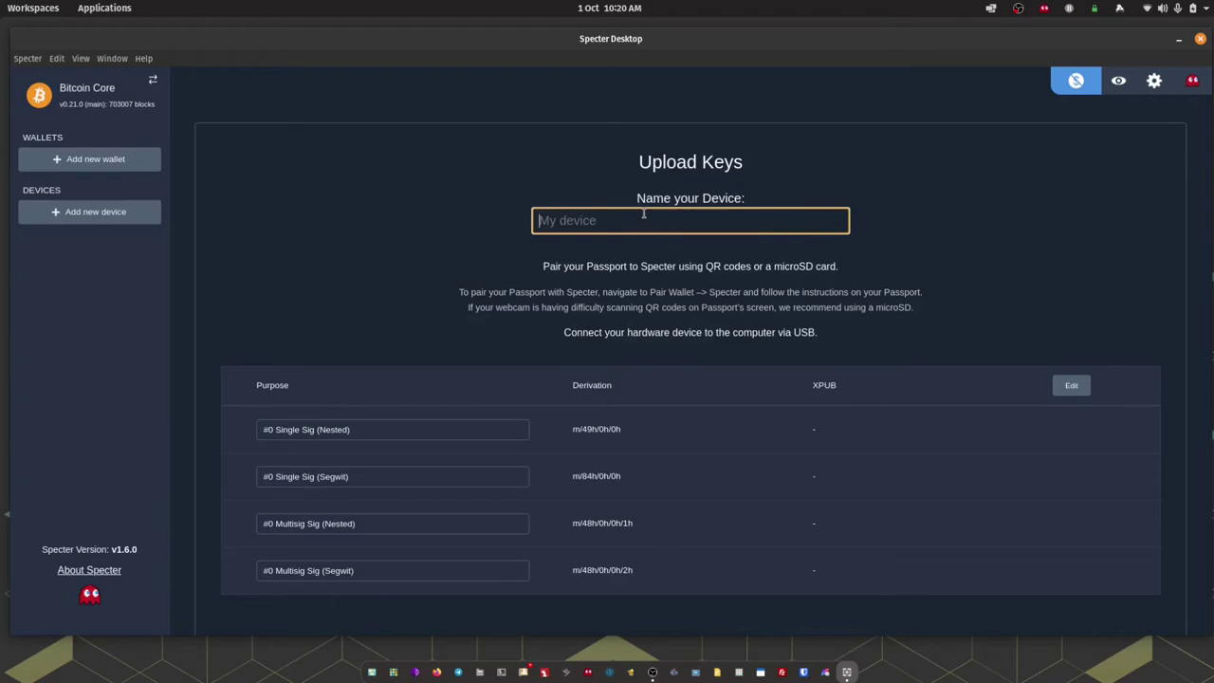
type("Passport 1")
scroll(509, 306, "down", 3)
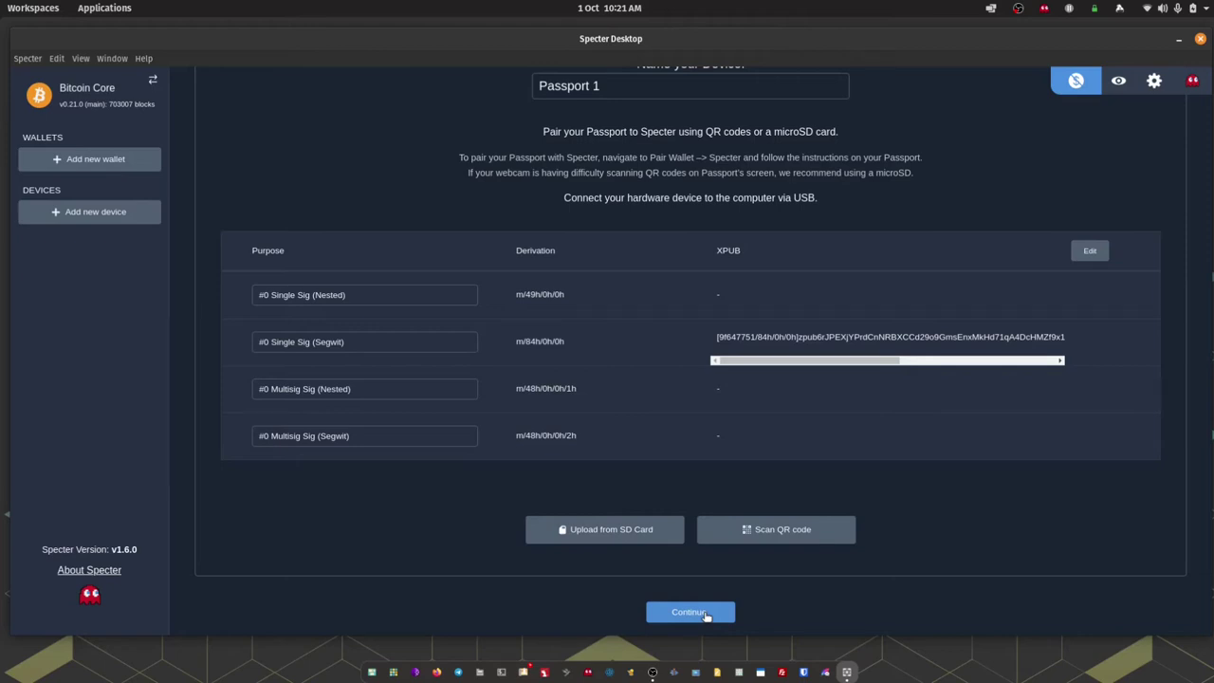
Save Passport 1 and set up a single-key wallet 'Passport Sing-Sig' that scans for existing funds
left_click(706, 614)
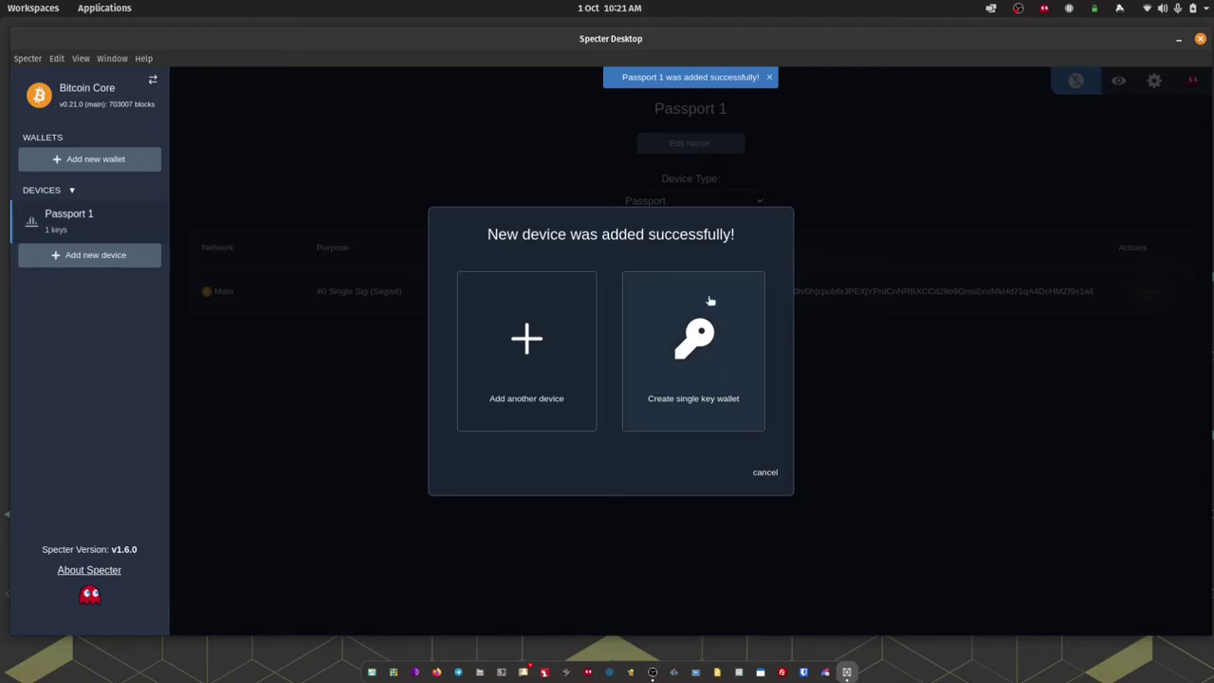
left_click(703, 373)
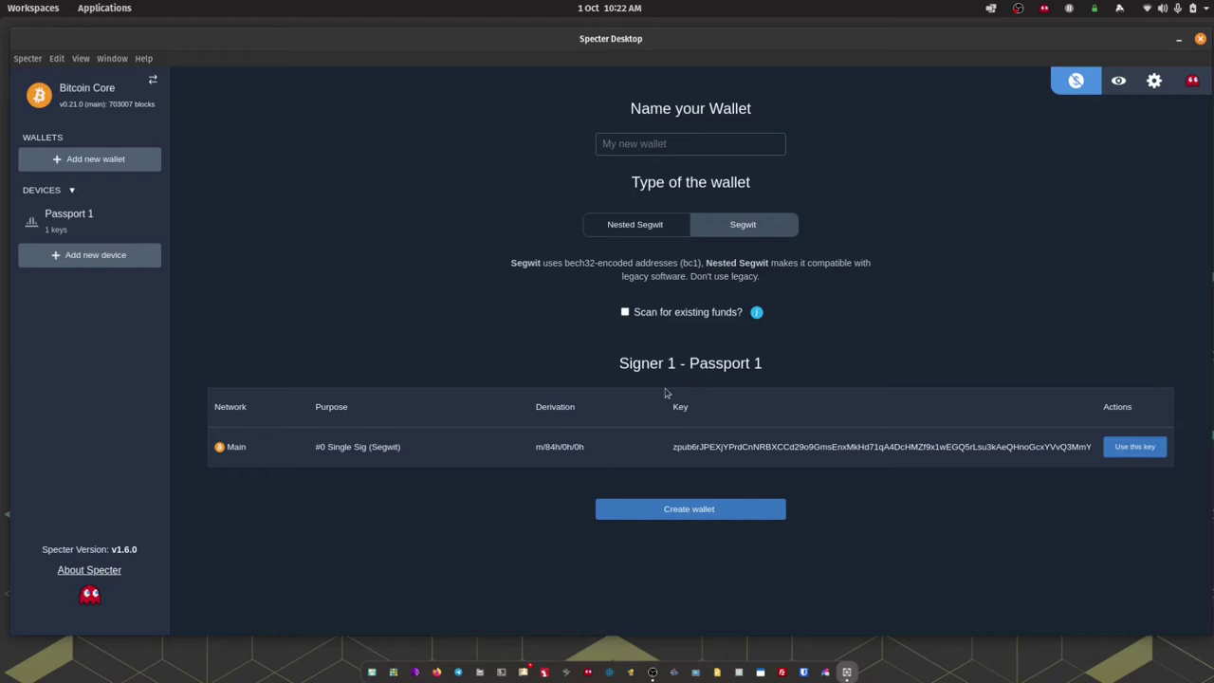
left_click(645, 144)
type("Passport")
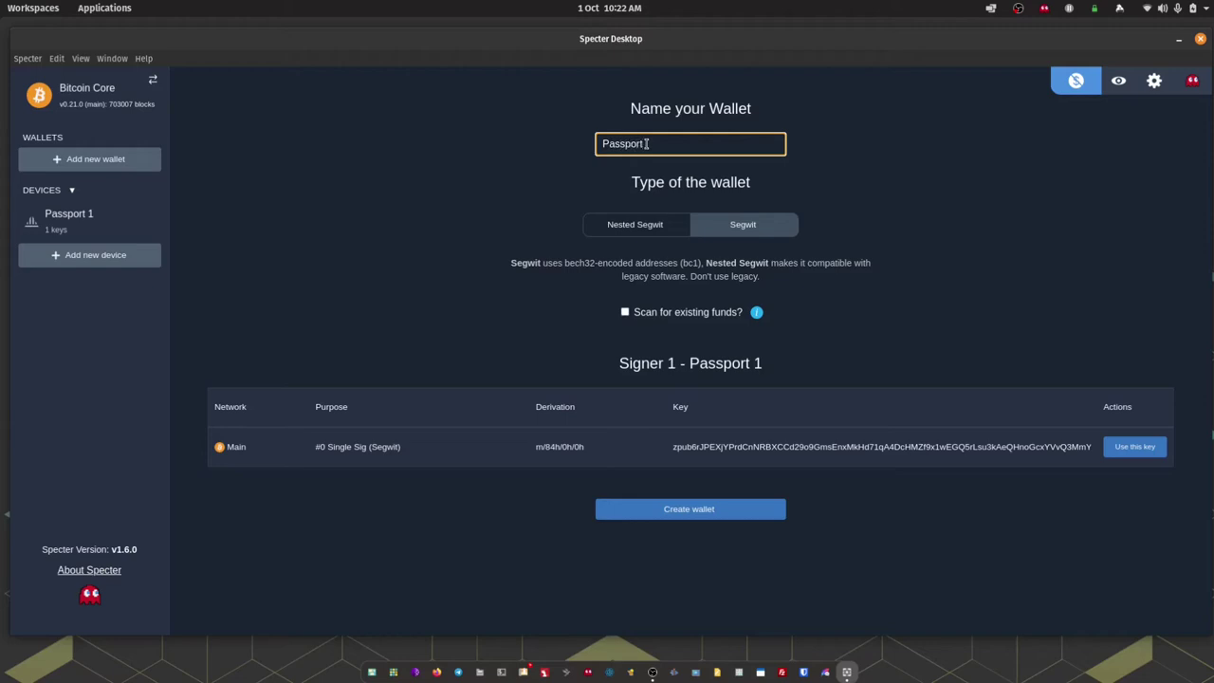
type(" Sing-Sig")
left_click(625, 313)
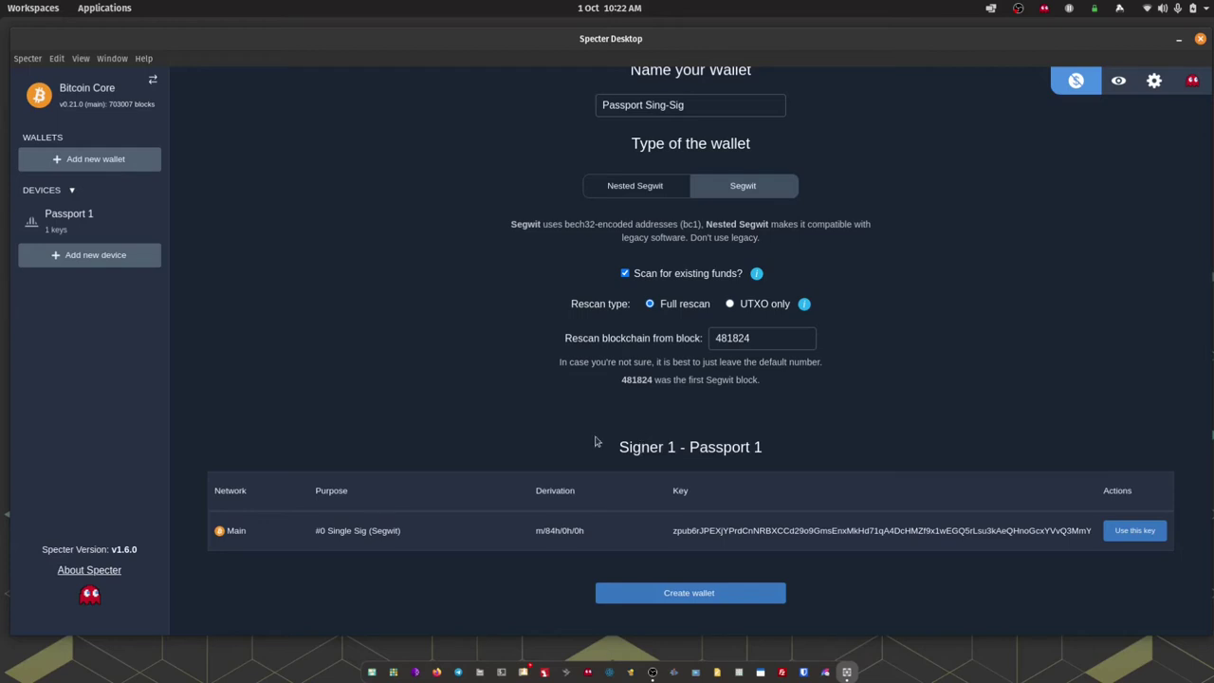
Create the Passport Sing-Sig wallet and save its backup as a PDF
left_click(661, 599)
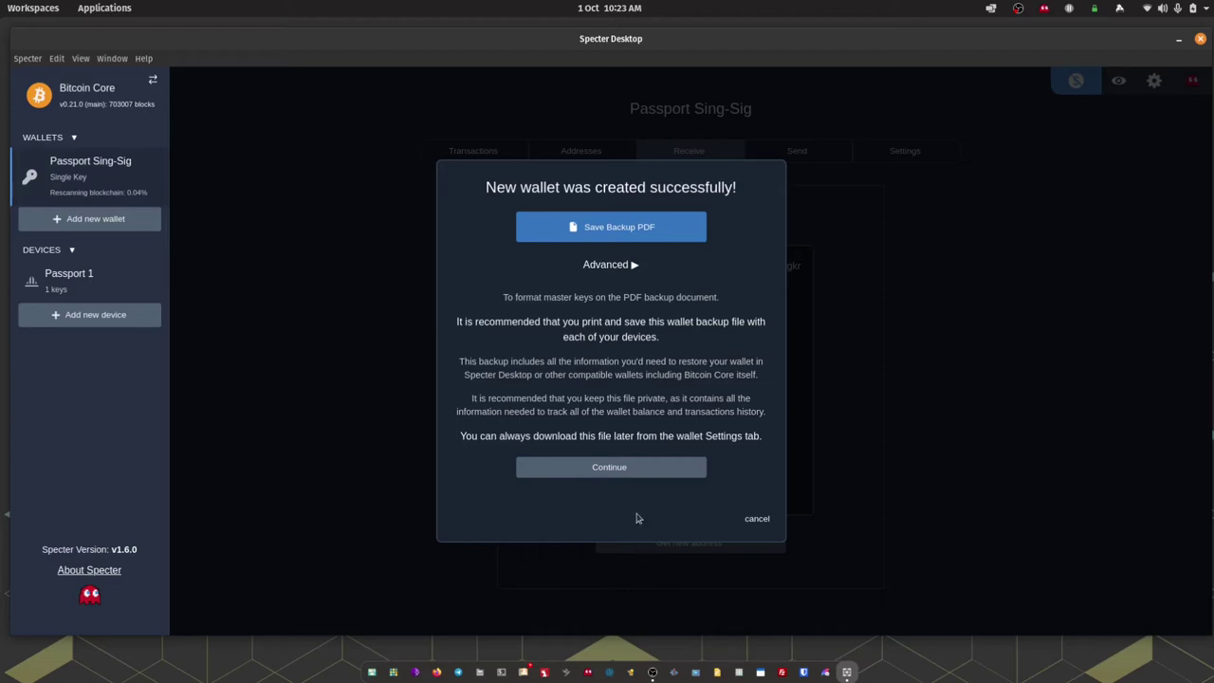
left_click(636, 231)
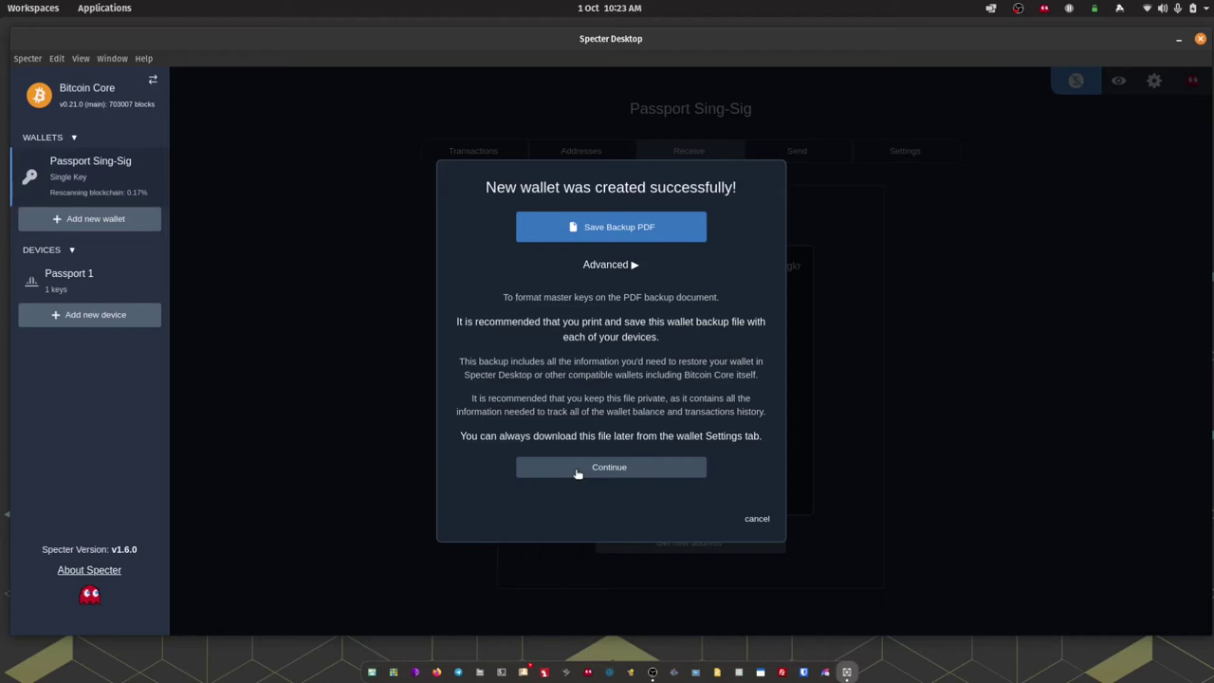
Dismiss the 'New wallet was created successfully!' notice to reach the wallet view
left_click(577, 473)
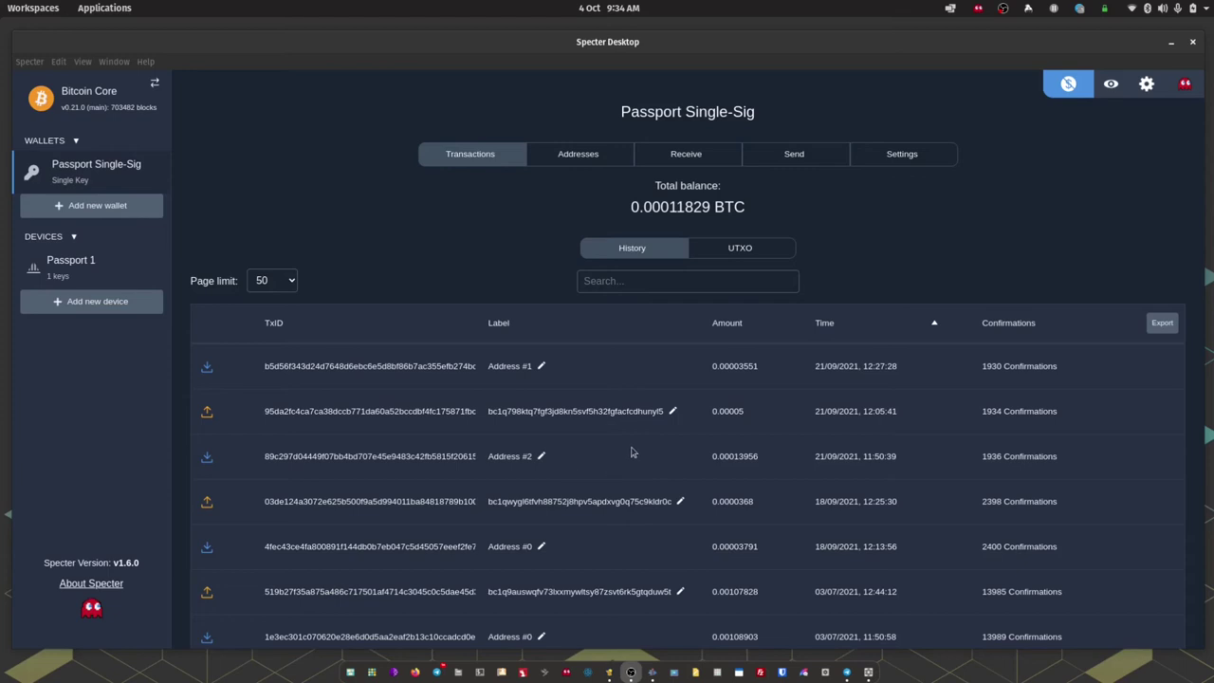
Display receiving Address #3 with its QR code and copy the address
left_click(696, 161)
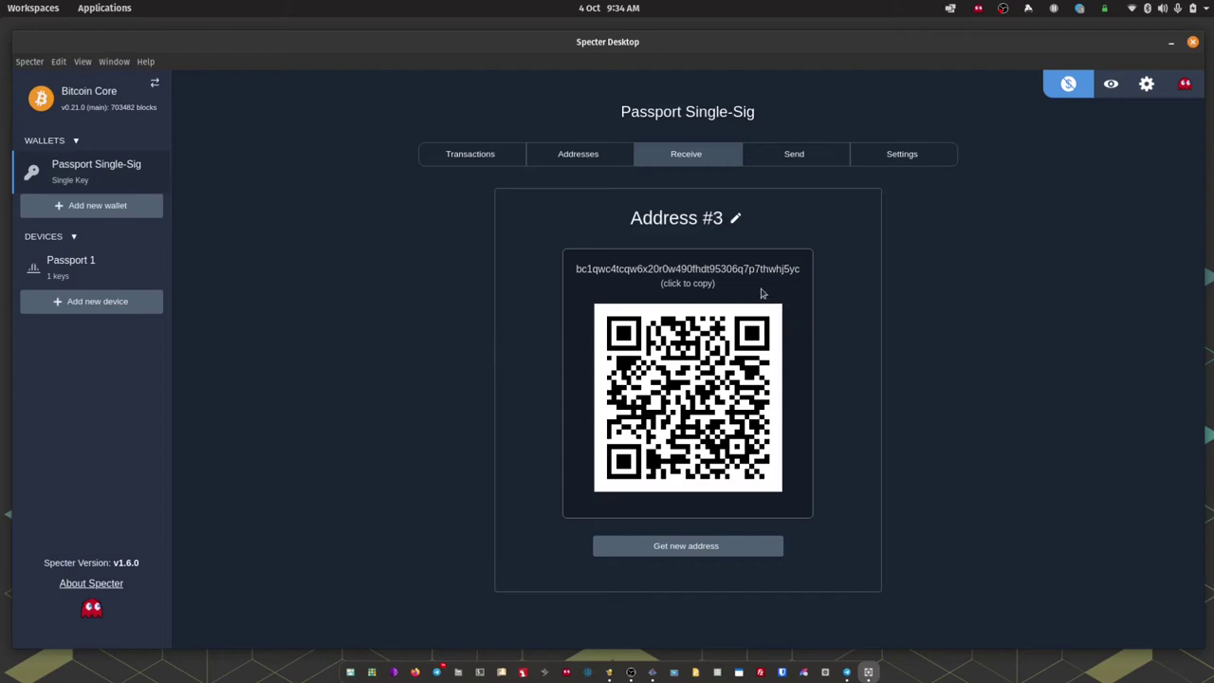
left_click(791, 317)
left_click(786, 270)
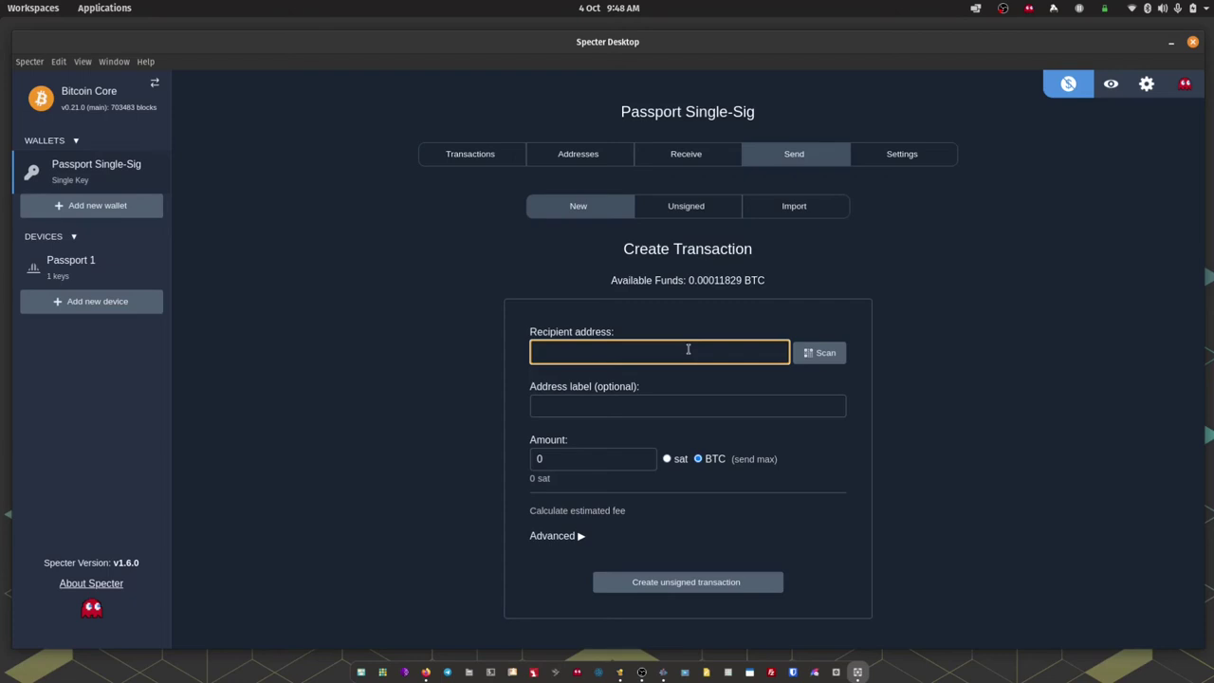
Paste the recipient address, label it 'Seed Signer Donation' and enter an amount of 2500 sat
key("ctrl+v")
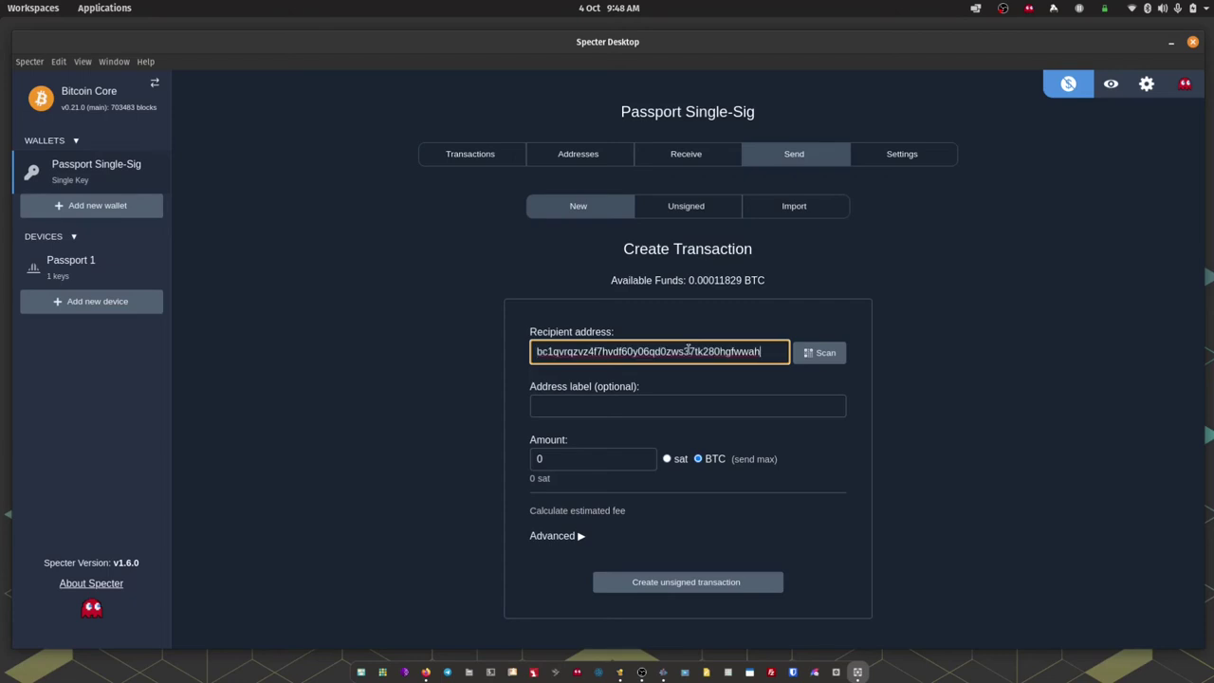
left_click(638, 404)
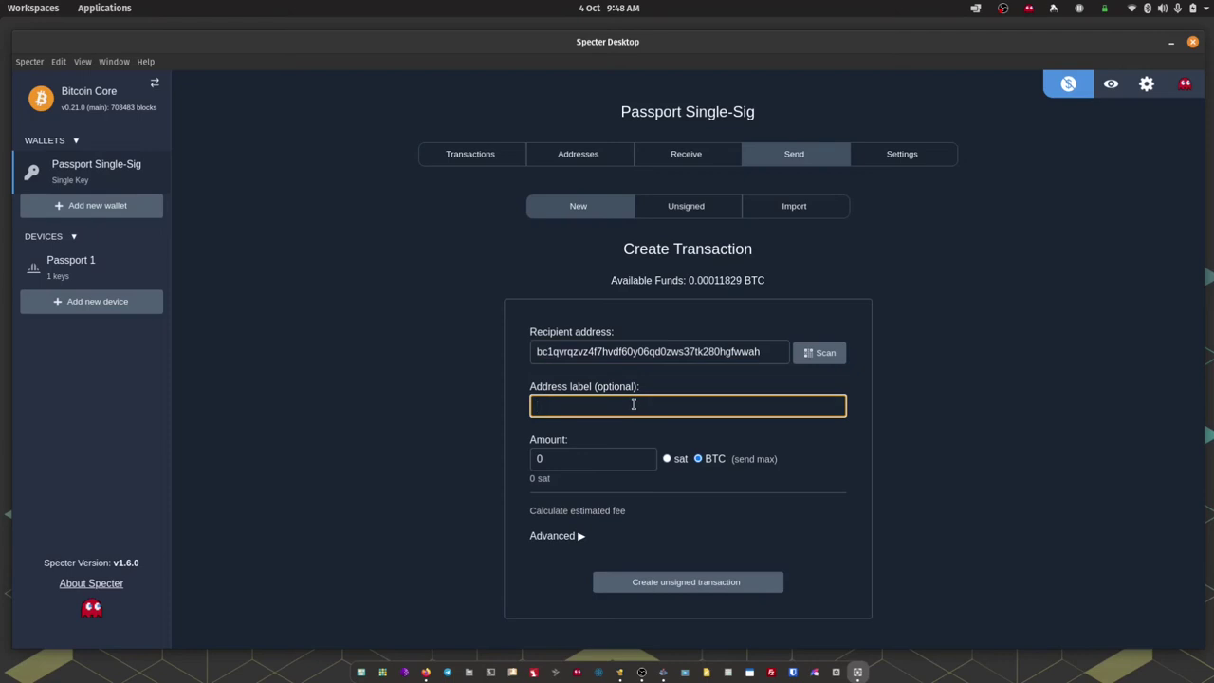
type("Seed Signer Donation")
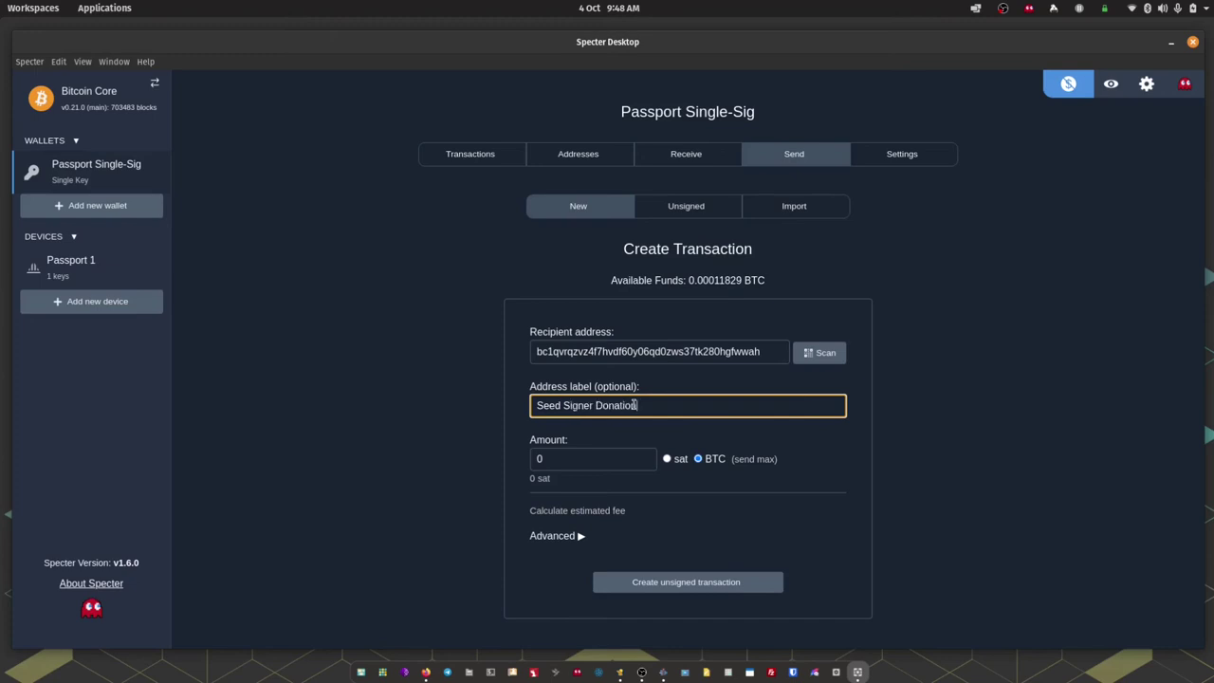
left_click(670, 460)
left_click(545, 455)
type("25000")
key("BackSpace")
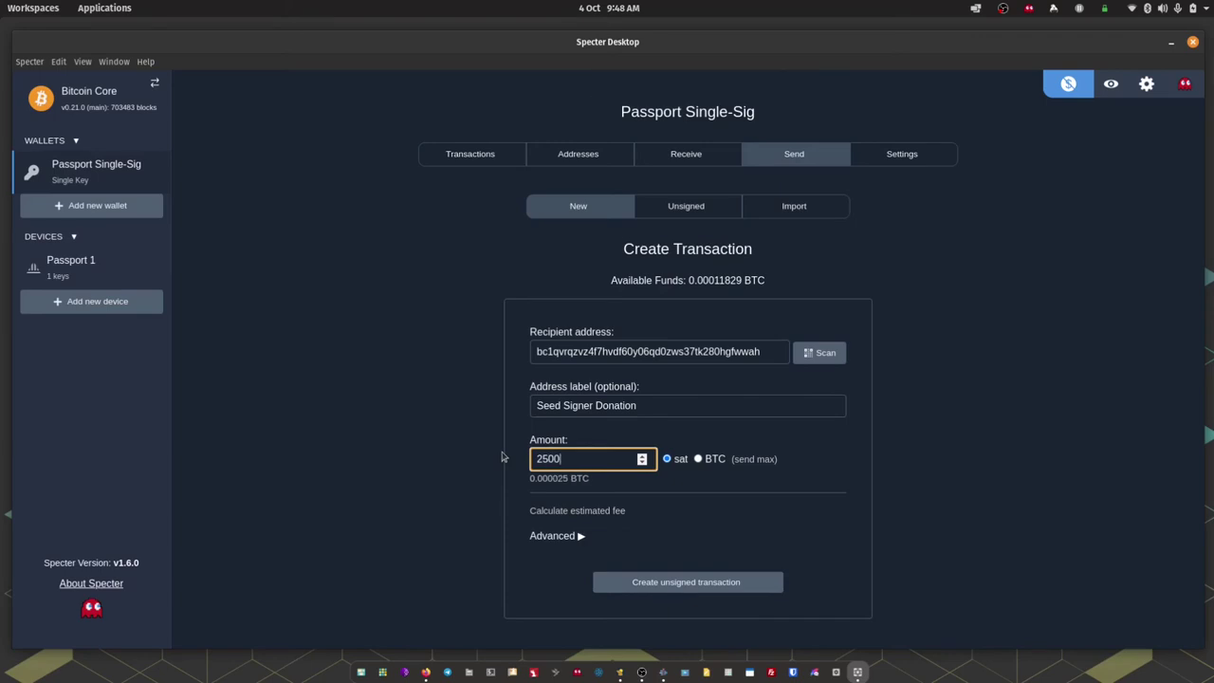
Expand the advanced options and lower the fee rate to 1 sat/vbyte with RBF on
left_click(582, 537)
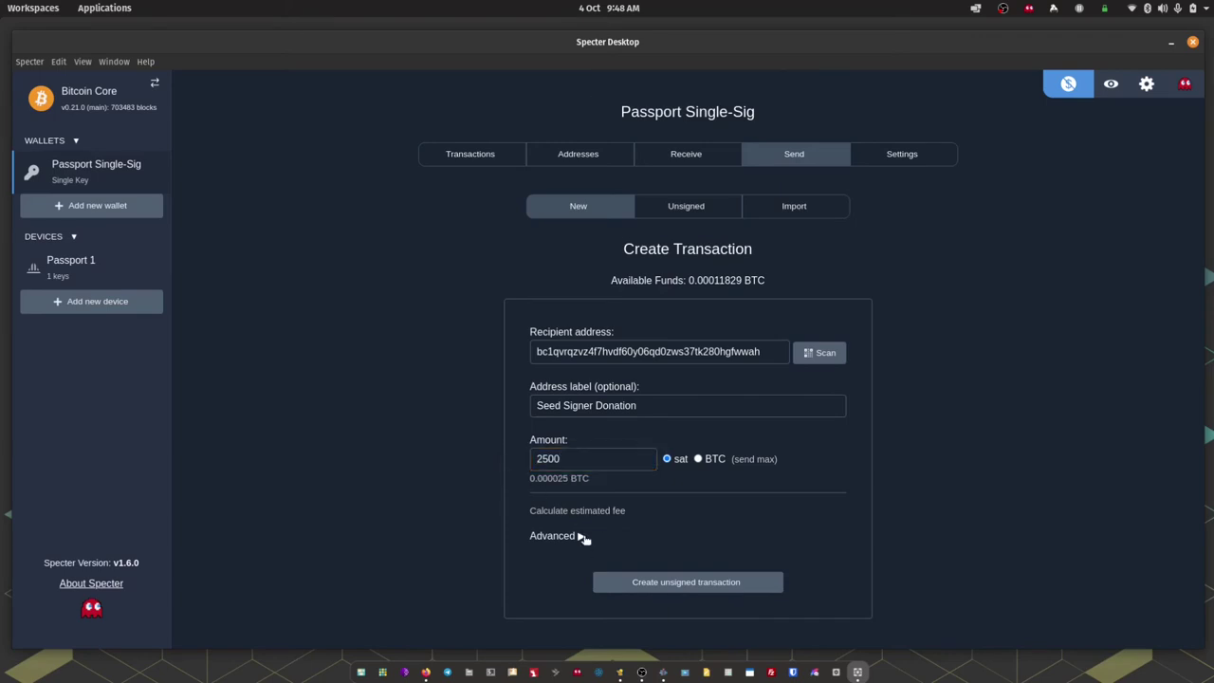
scroll(418, 501, "down", 3)
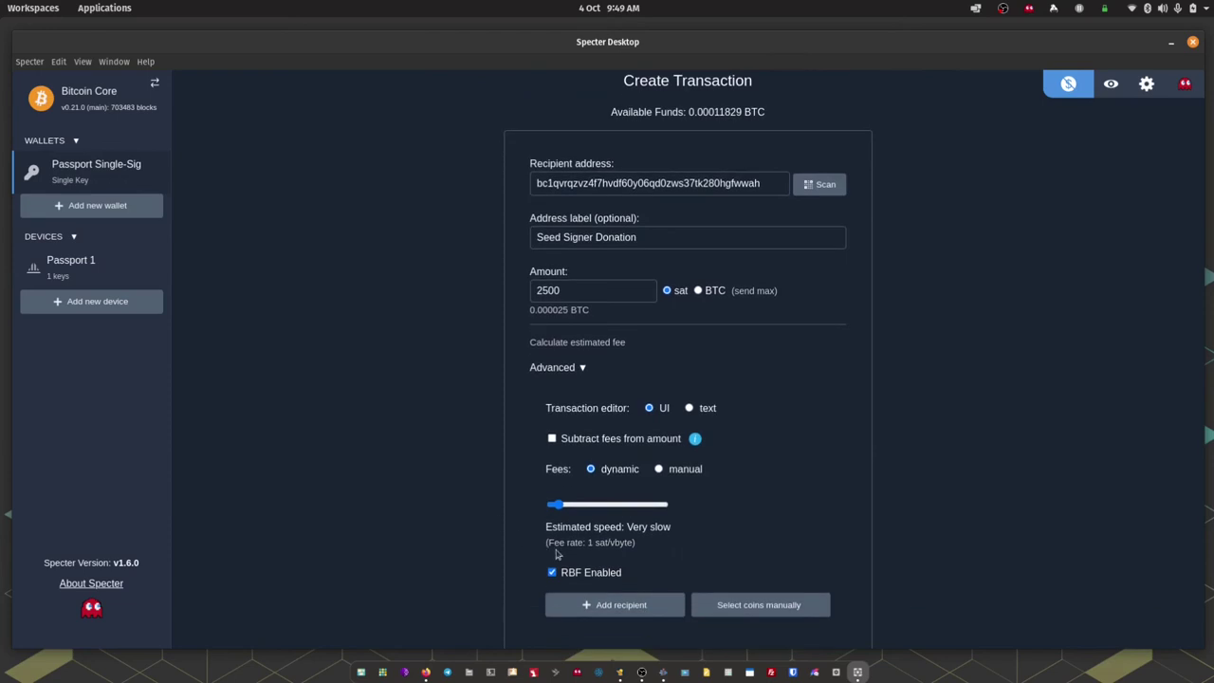
mouse_move(558, 504)
left_mouse_down()
mouse_move(658, 506)
mouse_move(542, 507)
left_mouse_up()
scroll(702, 564, "down", 1)
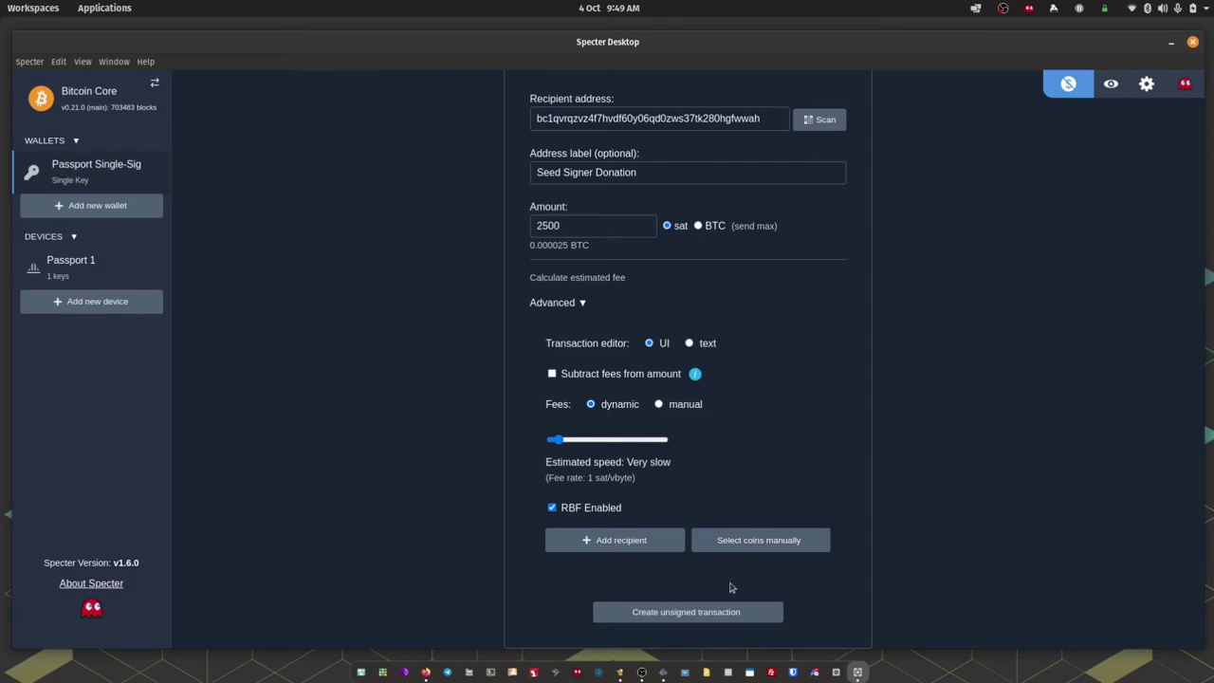
Create the unsigned 0.000025 BTC donation transaction and choose Passport 1 to sign it
left_click(664, 615)
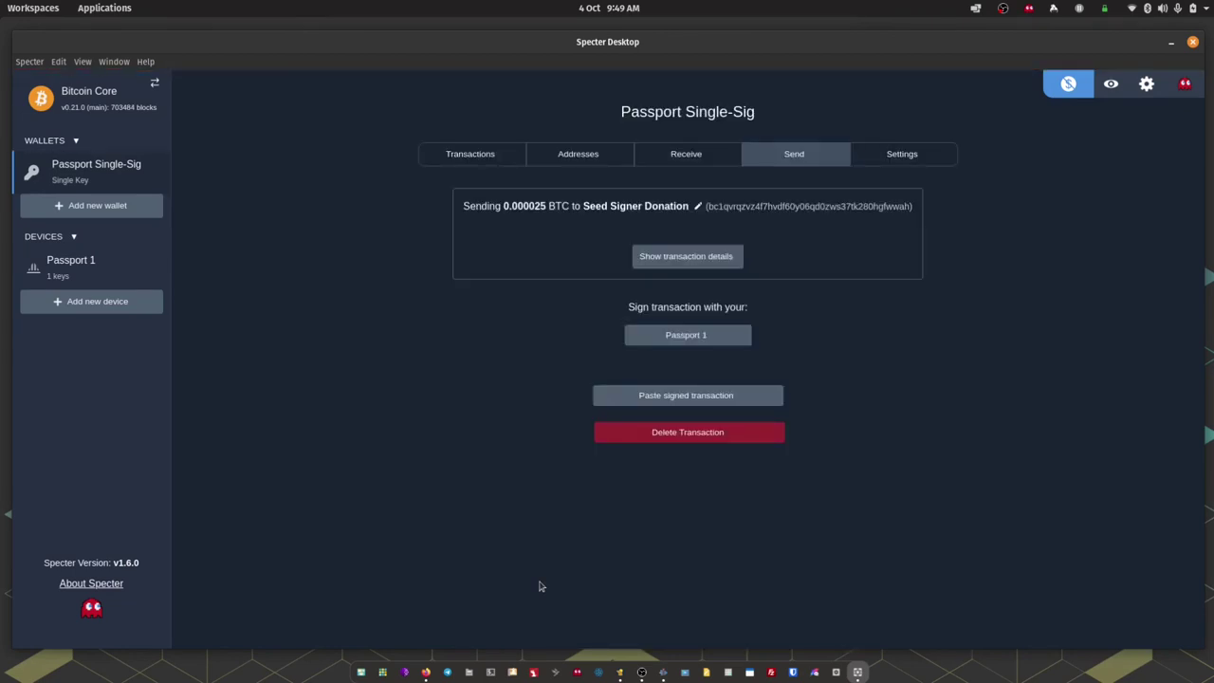
left_click(682, 340)
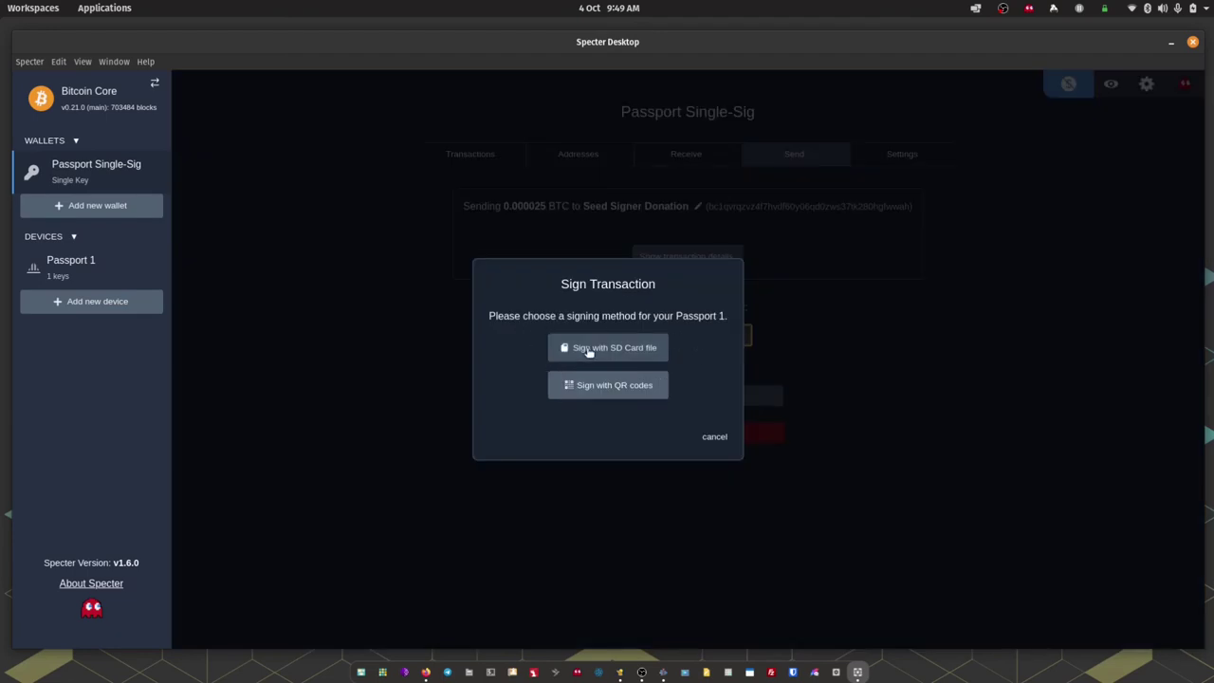
Choose QR-code signing so the unsigned transaction appears as a QR code
left_click(612, 396)
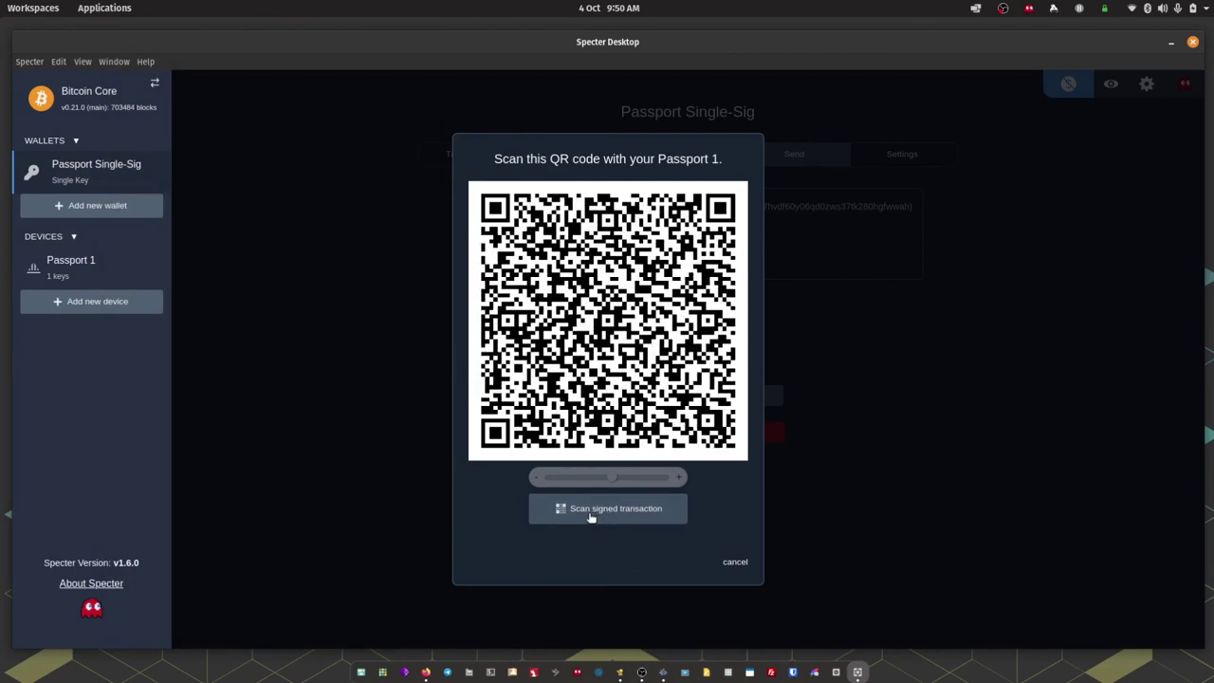
Scan the signed transaction QR code back from the Passport
left_click(590, 512)
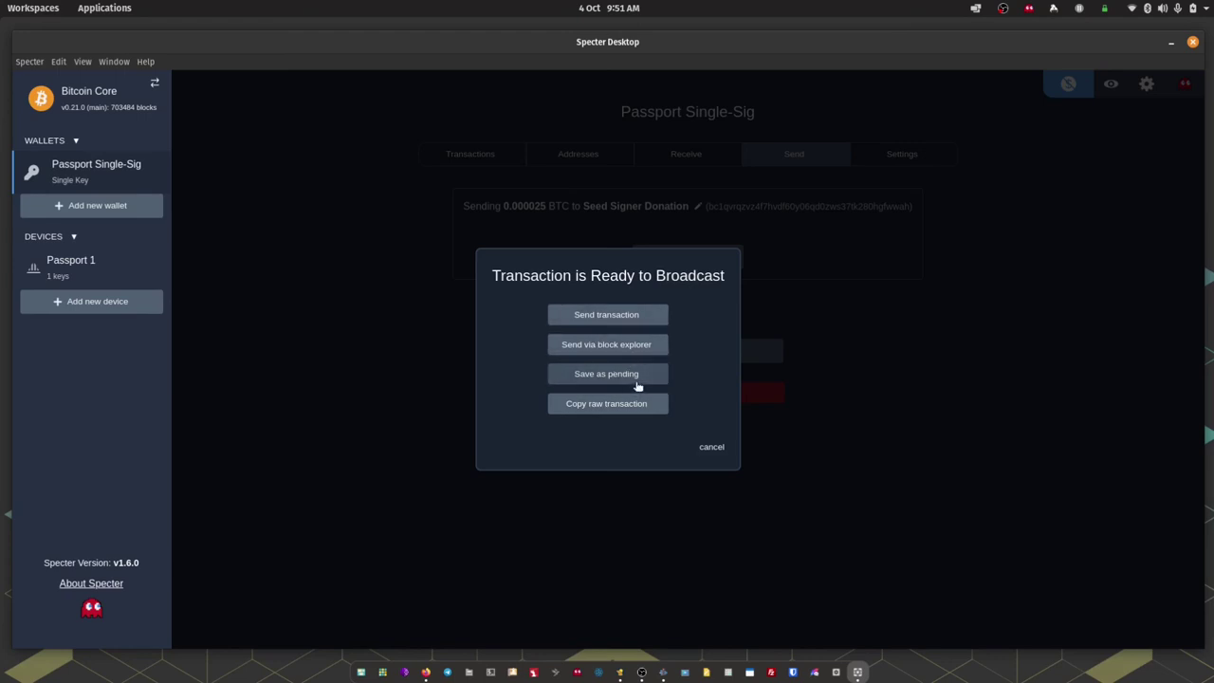
Broadcast the signed 2500-sat Seed Signer Donation so it shows as unconfirmed in the history
left_click(653, 315)
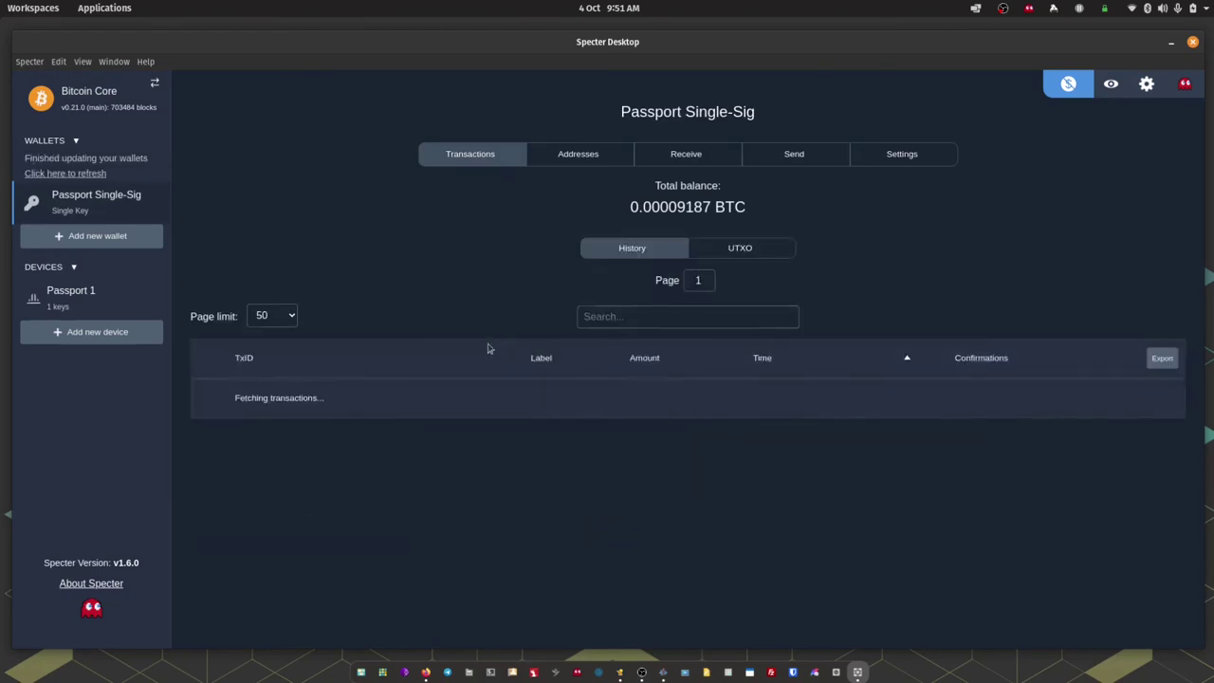